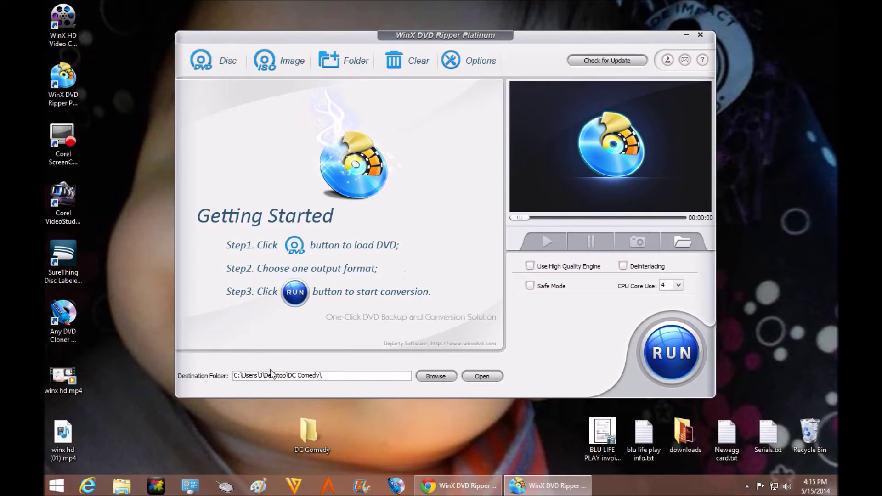
Step: Open the Browse dialog for the Destination Folder to choose a new save location
left_click(423, 379)
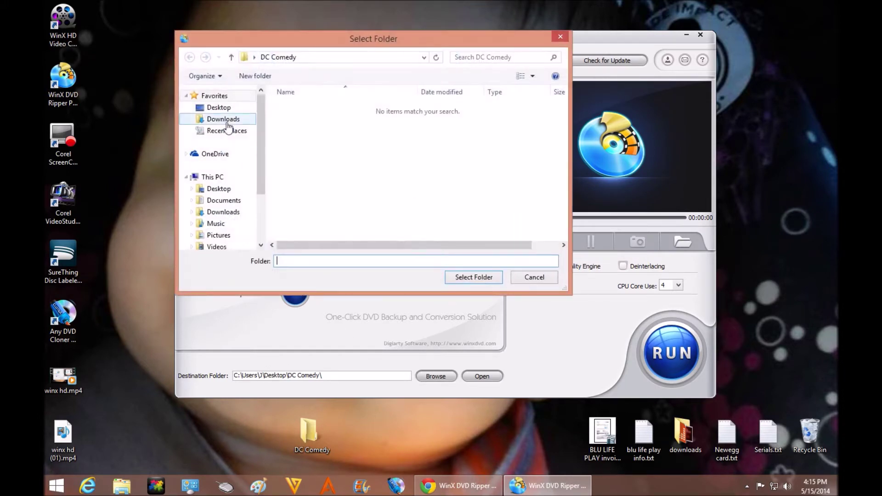
Step: Pick Desktop under Favorites and select it as the output folder, replacing DC Comedy
left_click(221, 108)
left_click(450, 277)
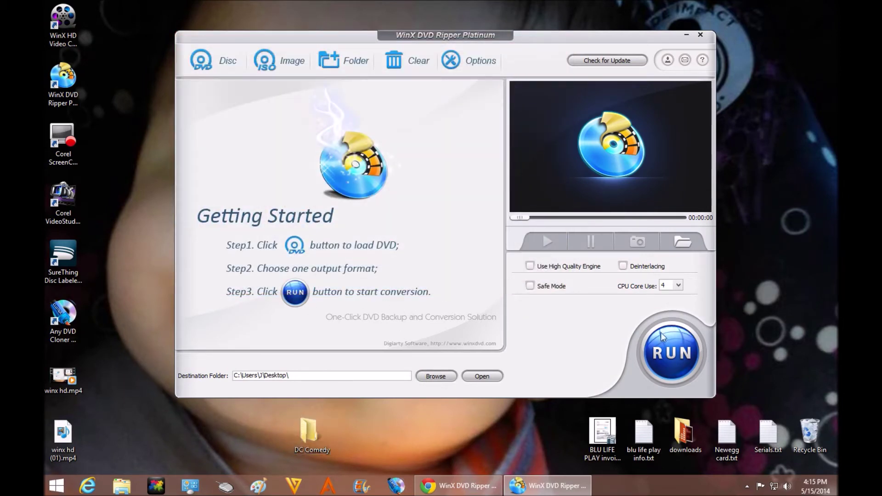
Step: Load the E:BEST_OF_CHAPPELLE DVD as the source disc
left_click(209, 59)
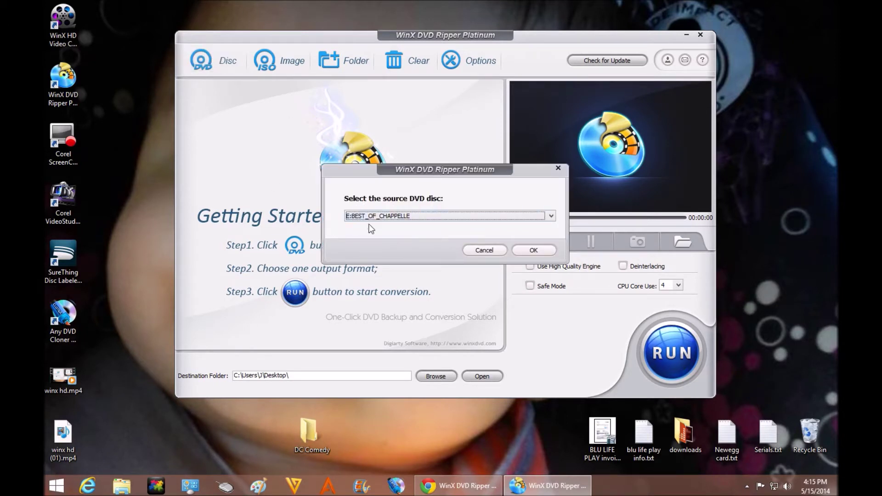
left_click(530, 251)
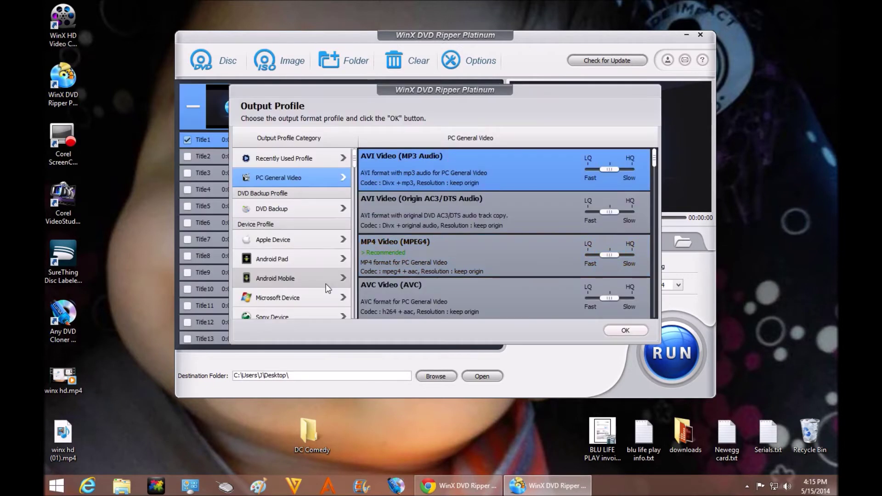
Step: Pick MP4 Video (MPEG4) under PC General Video and confirm the output profile
left_click(427, 253)
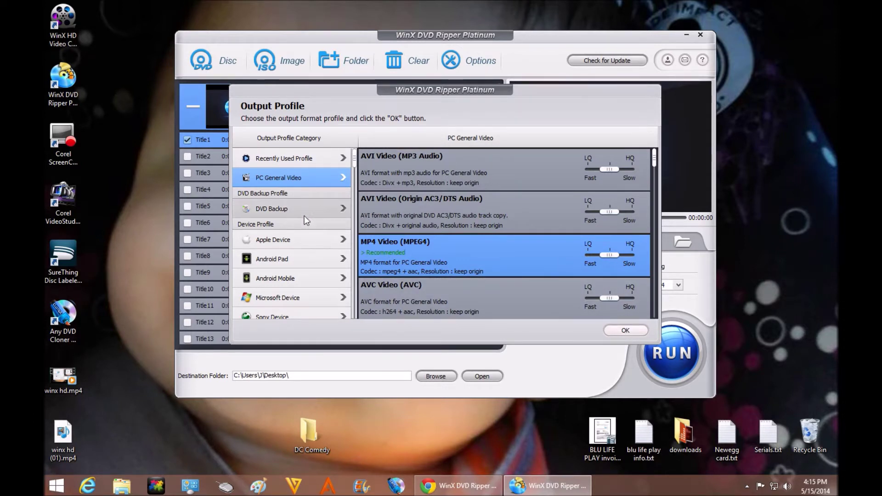
scroll(301, 219, "down", 1)
scroll(286, 244, "down", 2)
scroll(285, 249, "down", 2)
scroll(285, 250, "down", 1)
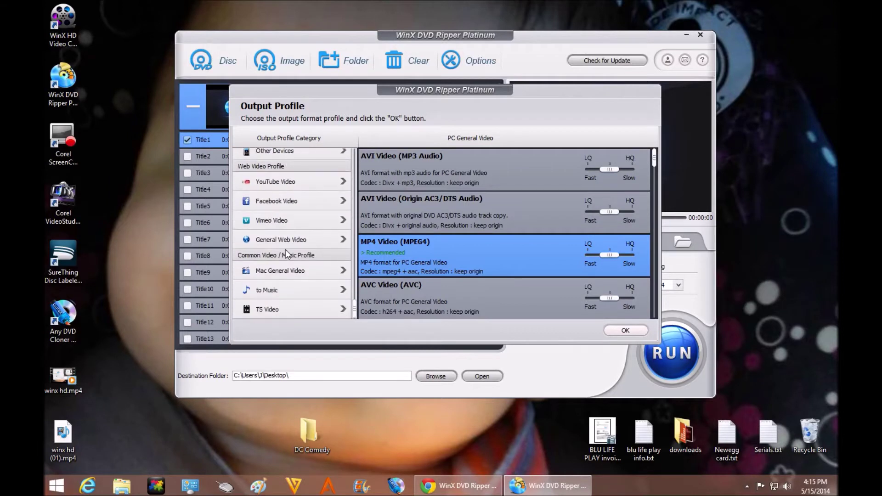
scroll(285, 247, "up", 5)
scroll(285, 248, "up", 3)
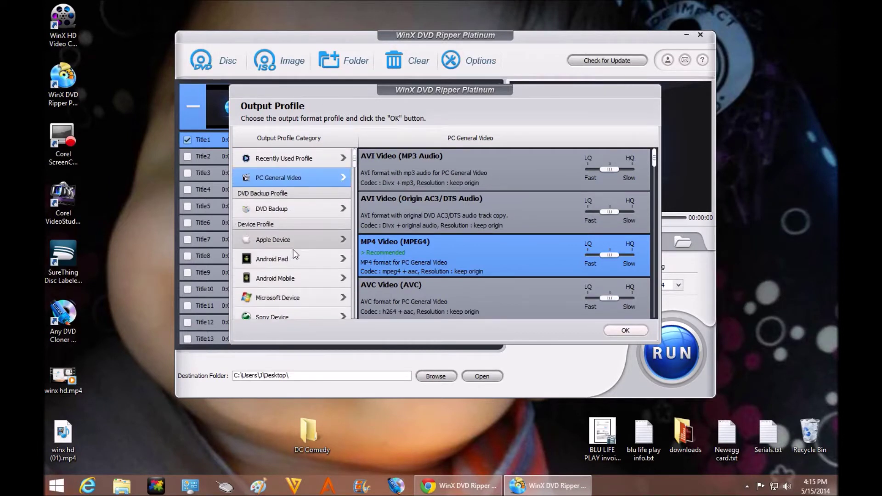
left_click(621, 331)
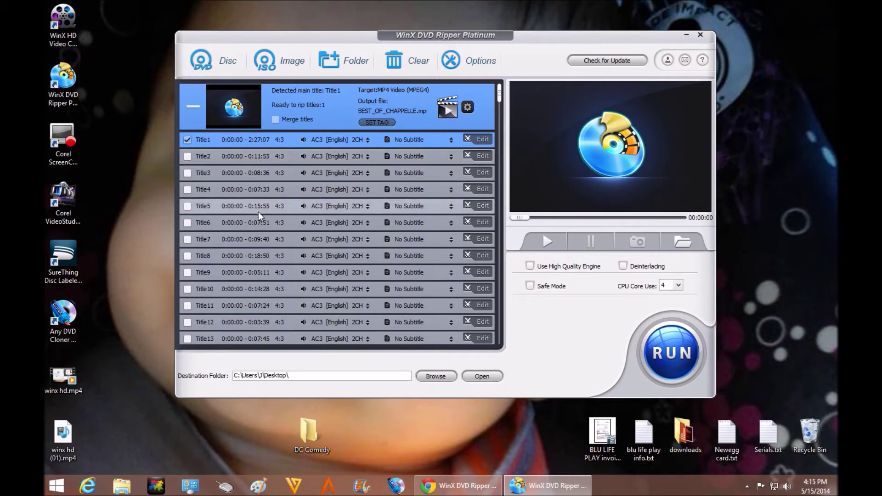
Step: Review the titles, close a title's crop settings unchanged, and start ripping Title1 to MP4
left_click(191, 192)
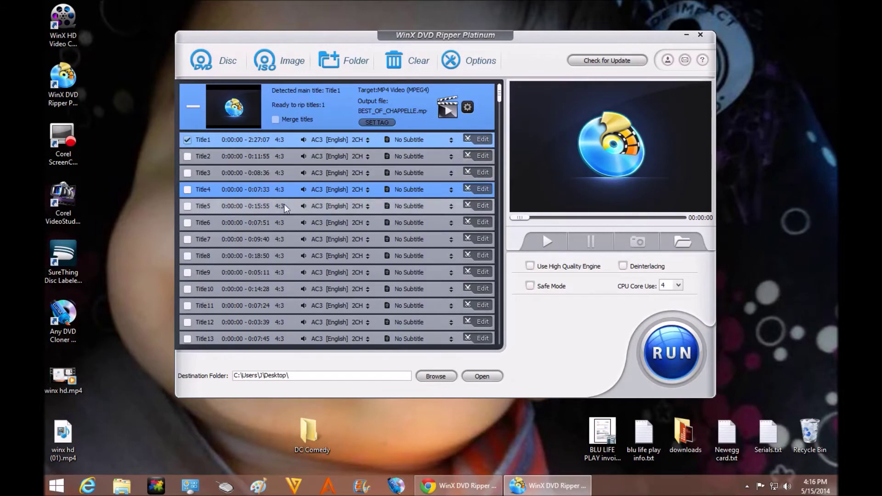
right_click(284, 255)
left_click(286, 294)
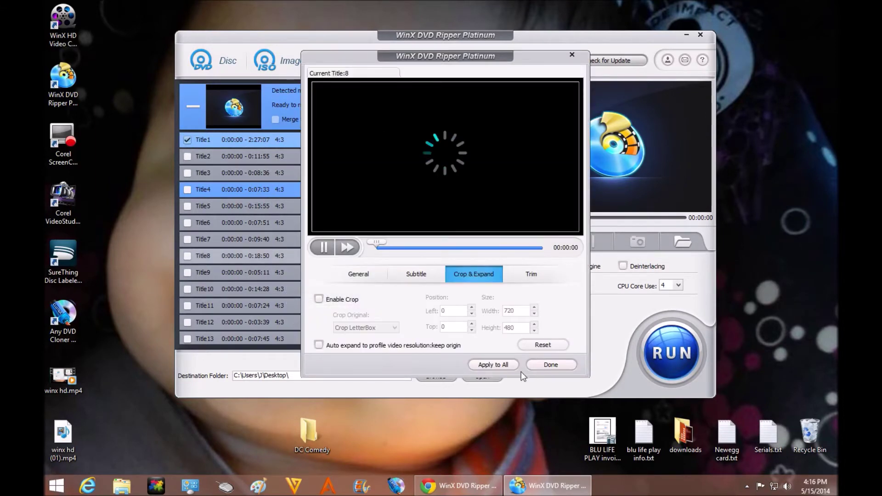
left_click(551, 365)
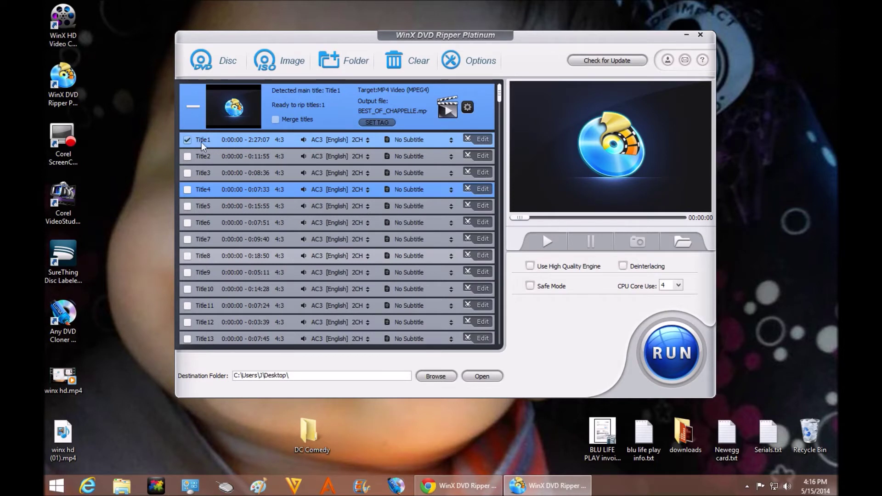
left_click(664, 357)
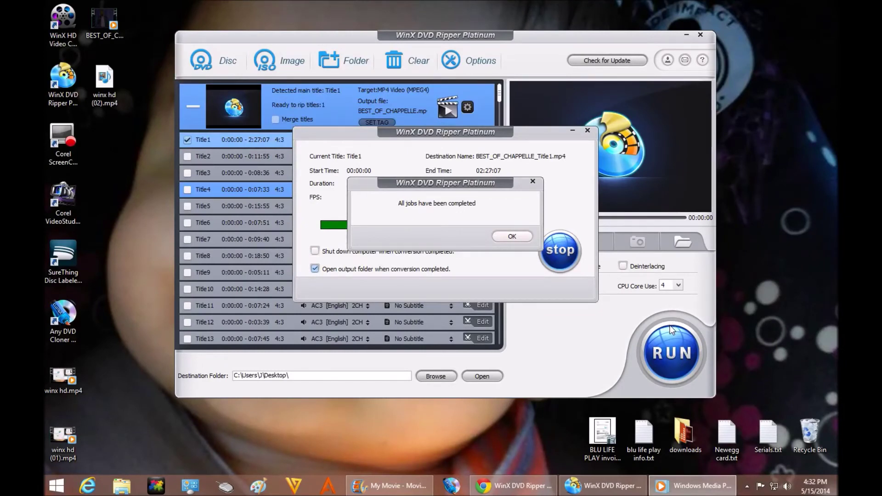
Step: Dismiss the jobs-completed notice, check the Desktop folder for BEST_OF_CHAPPELLE_Title1.mp4, and close it
left_click(512, 237)
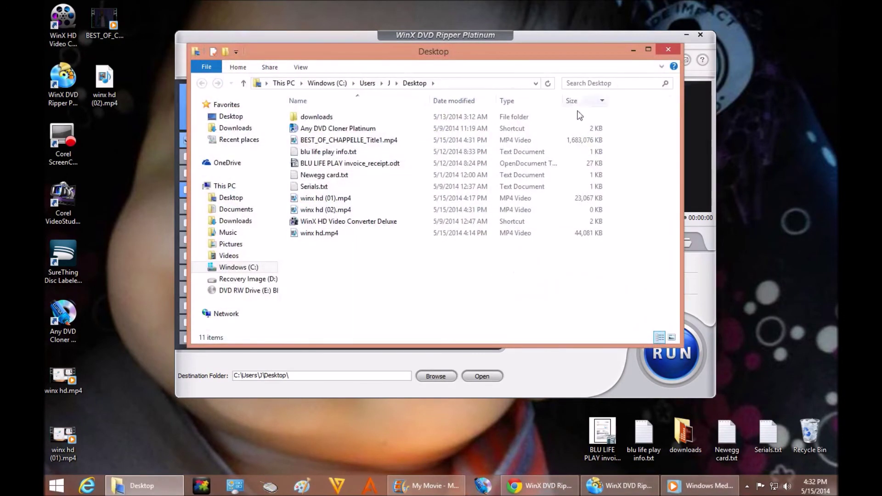
left_click(667, 36)
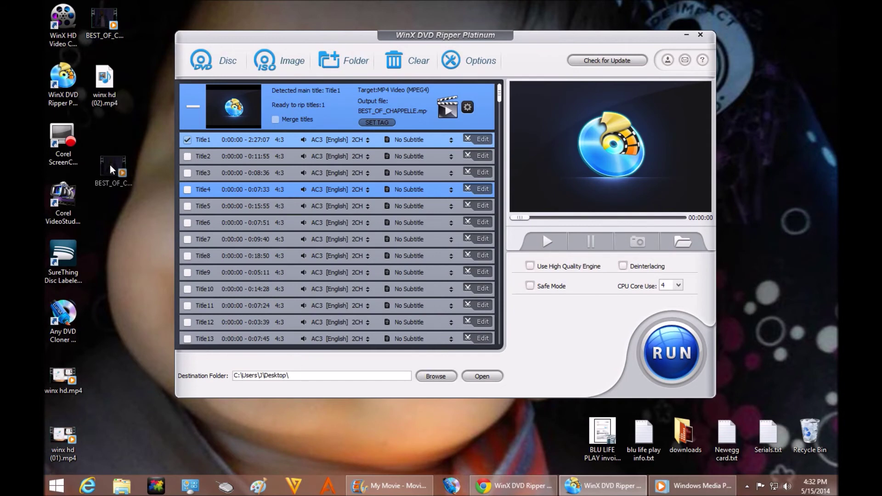
Step: Play BEST_OF_CHAPPELLE_Title1.mp4 from the desktop briefly, then stop playback and close the player
left_click_drag(101, 17, 115, 171)
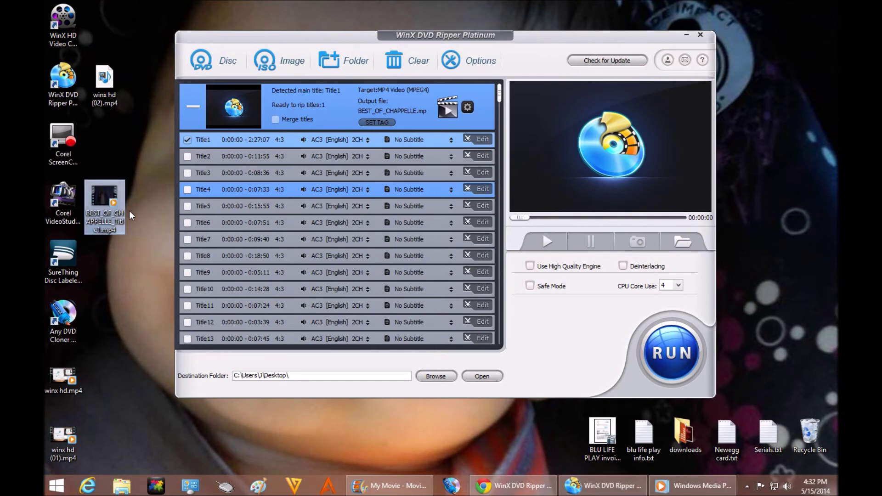
double_click(99, 203)
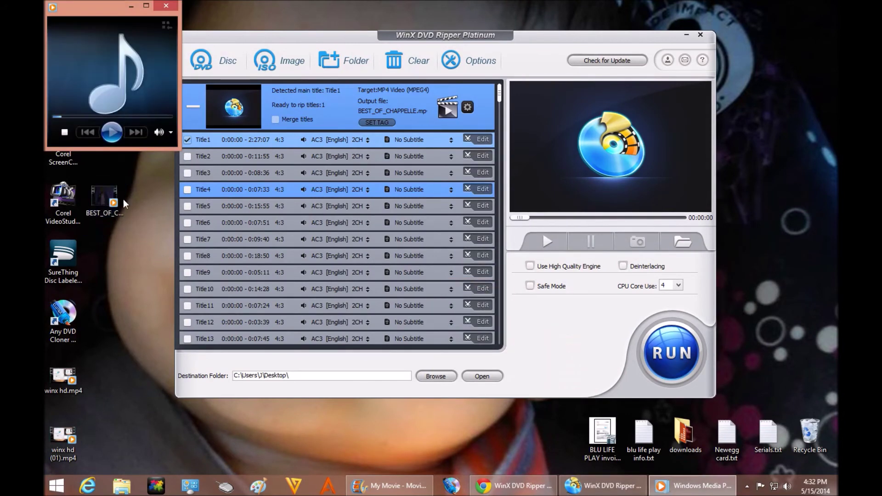
left_click_drag(226, 10, 324, 14)
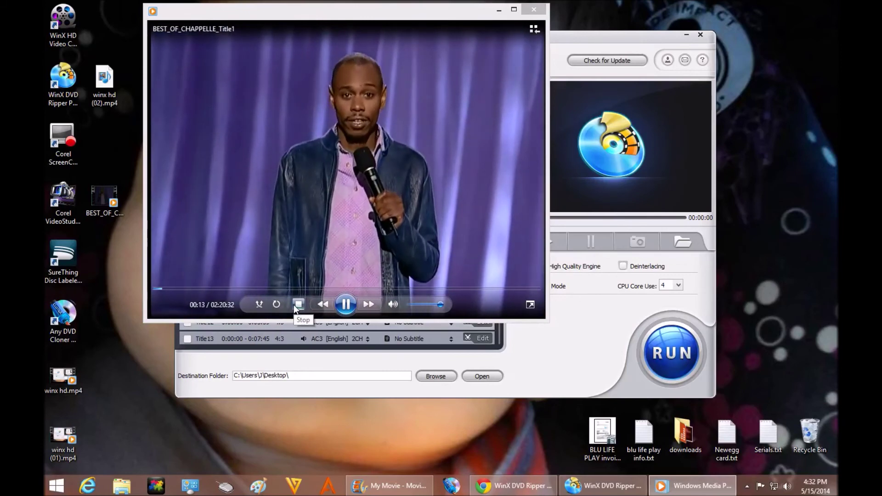
left_click(295, 305)
left_click(533, 10)
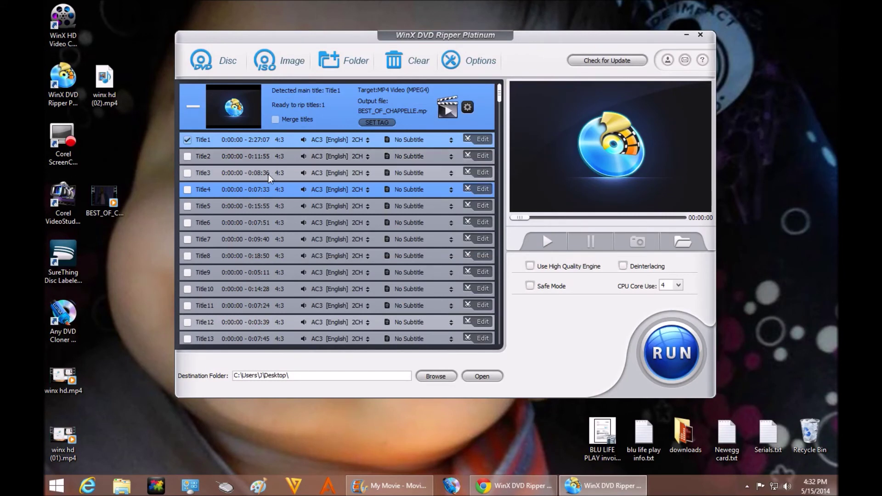
Step: Clear the loaded BEST_OF_CHAPPELLE titles and bring the winxdvd.com page forward in Chrome
left_click(407, 56)
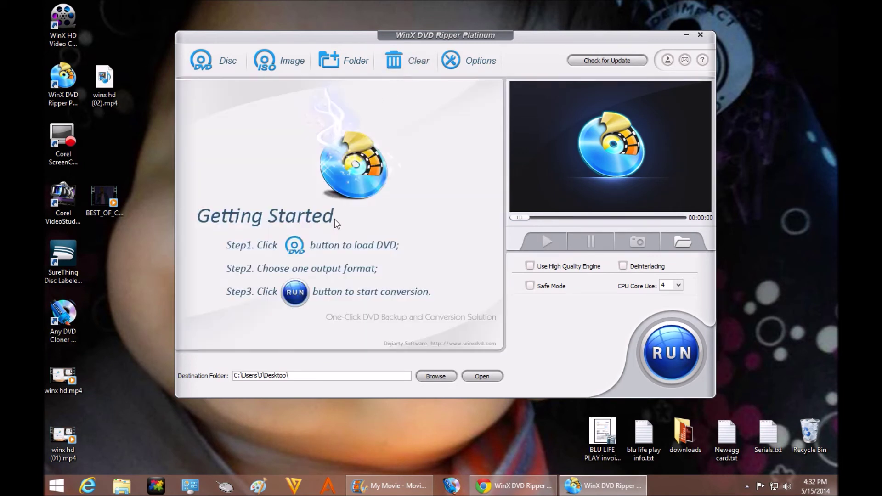
left_click(513, 486)
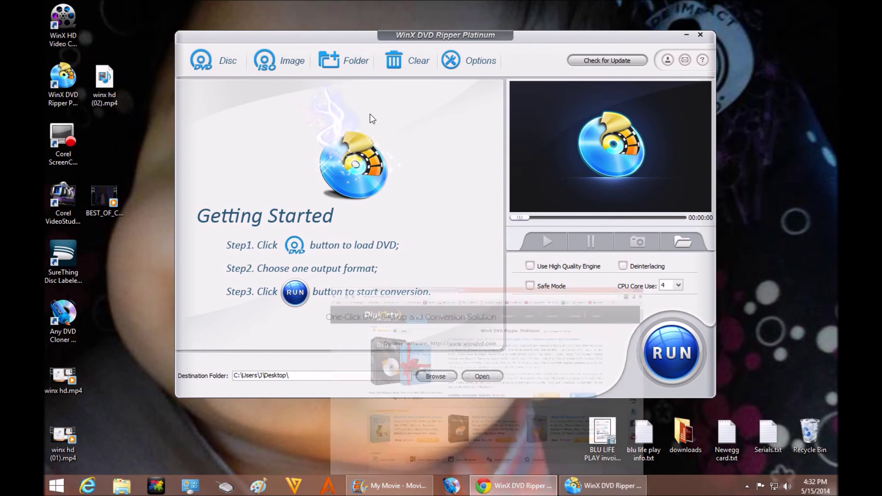